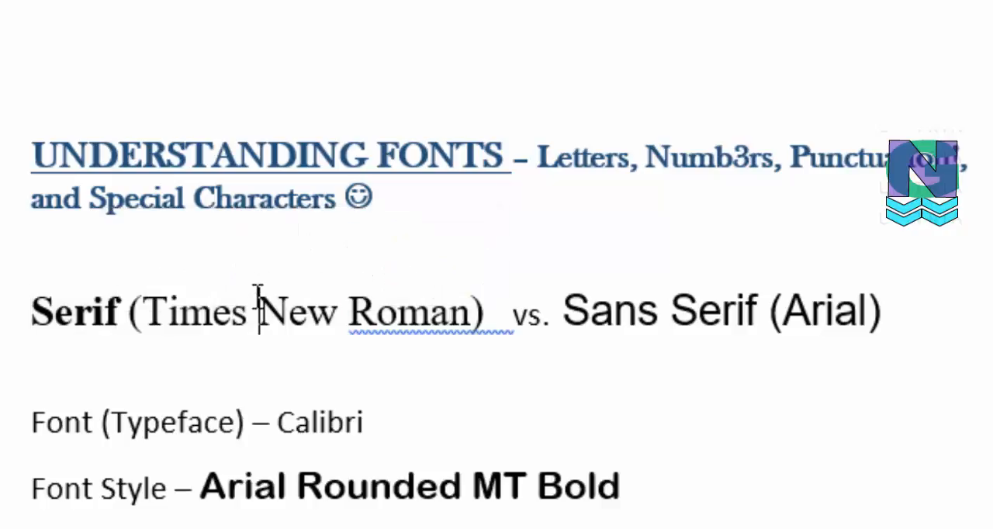
# - Italicize the word "New" in the "Times New Roman" sample on the Serif line
pyautogui.moveTo(259, 301); pyautogui.dragTo(337, 306)
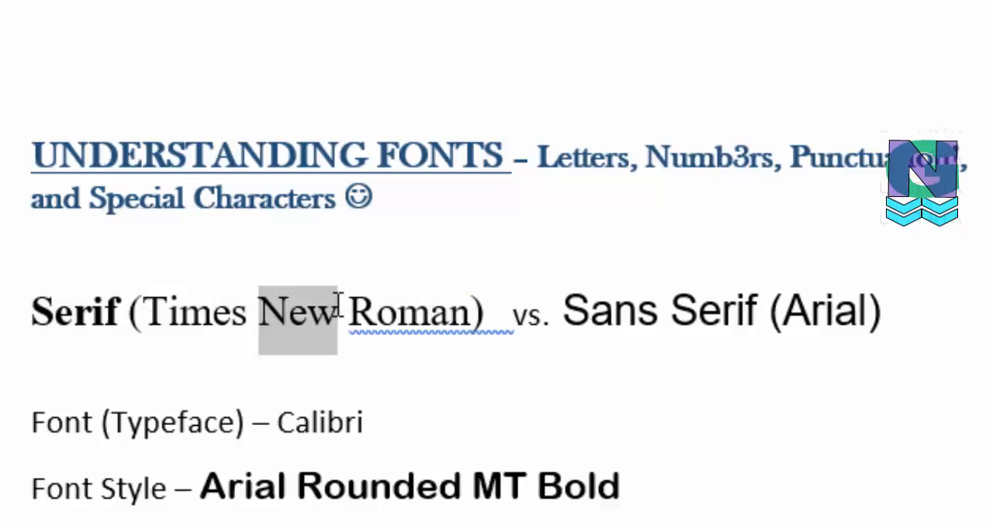
pyautogui.click(389, 262)
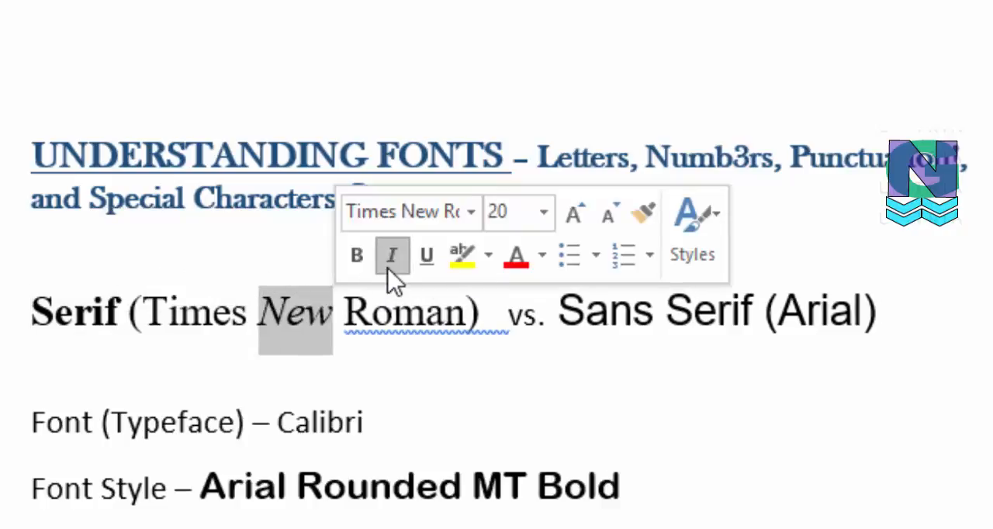
pyautogui.click(384, 327)
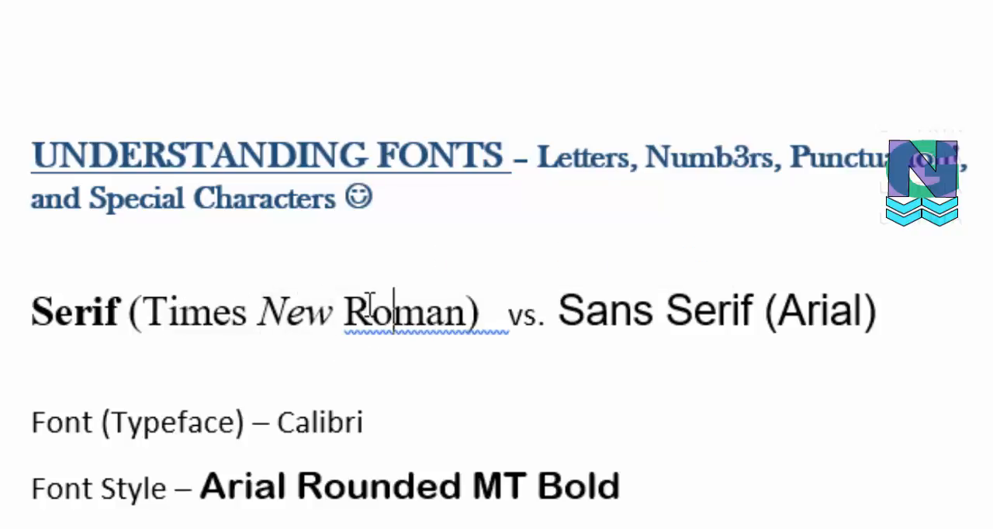
# - Highlight the bold "Serif", italic "New", "Calibri" and "Arial Rounded MT Bold" samples one after another to compare their font styles
pyautogui.moveTo(32, 311); pyautogui.dragTo(118, 321)
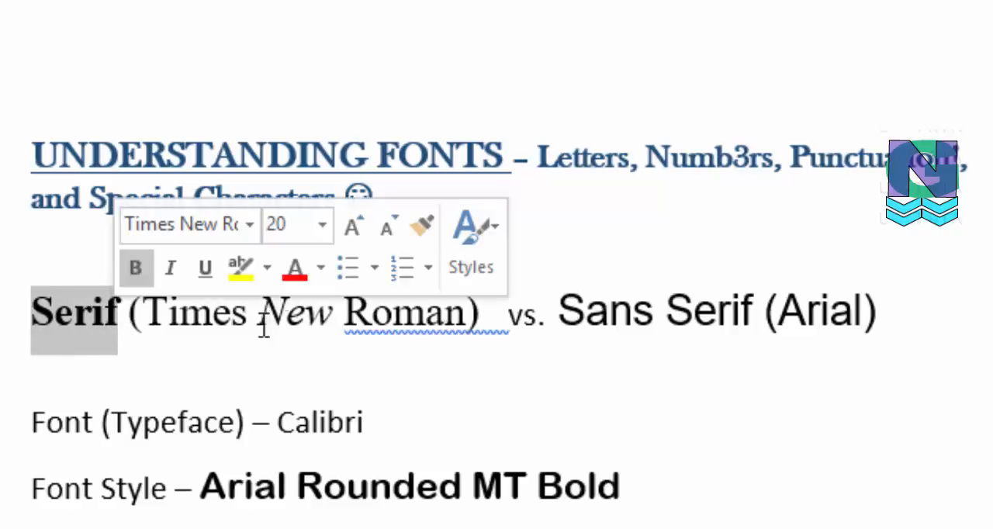
pyautogui.moveTo(259, 323); pyautogui.dragTo(334, 326)
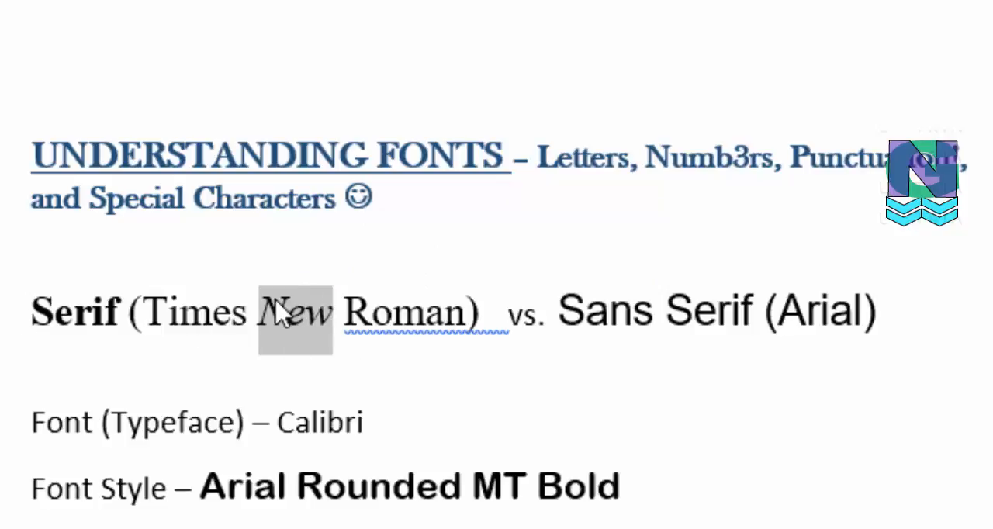
pyautogui.click(75, 314)
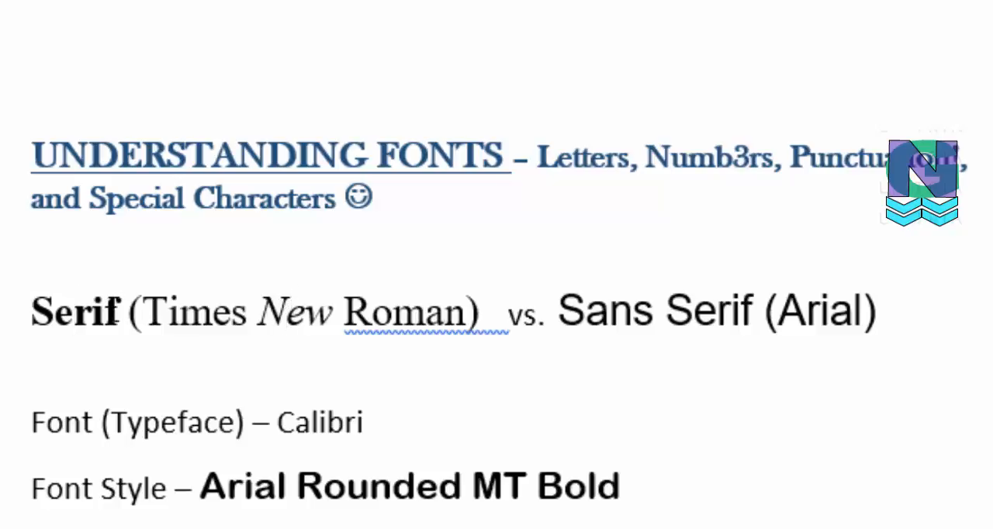
pyautogui.moveTo(39, 305); pyautogui.dragTo(485, 317)
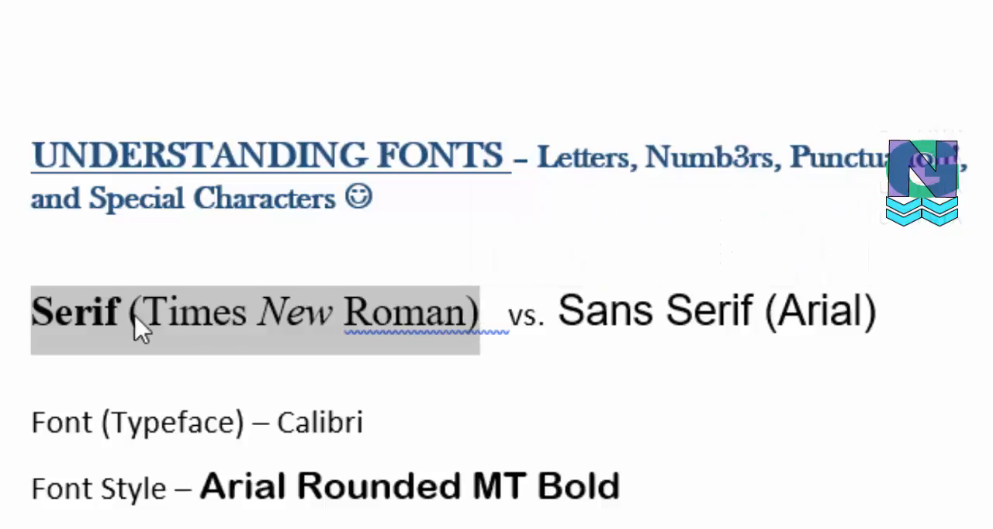
pyautogui.click(93, 318)
pyautogui.moveTo(38, 310); pyautogui.dragTo(119, 323)
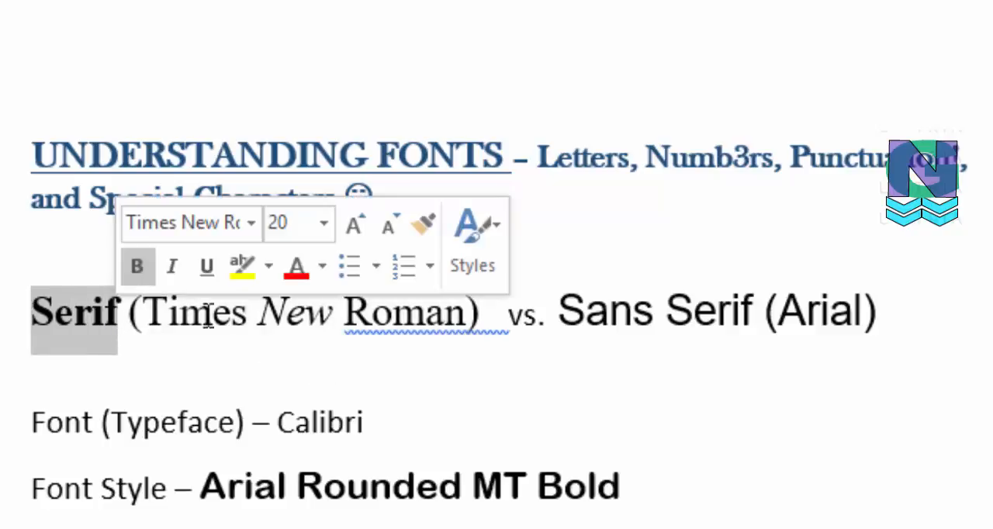
pyautogui.moveTo(264, 314); pyautogui.dragTo(329, 338)
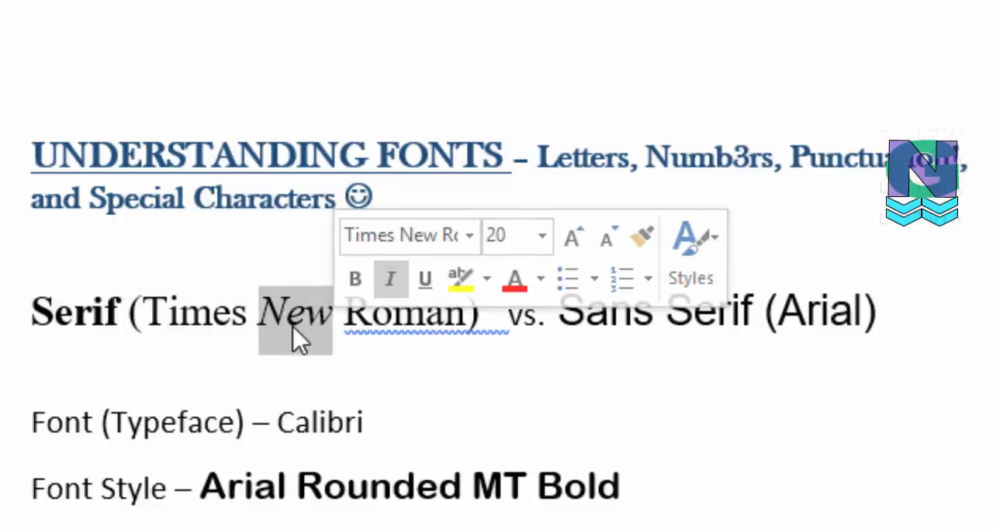
pyautogui.click(287, 319)
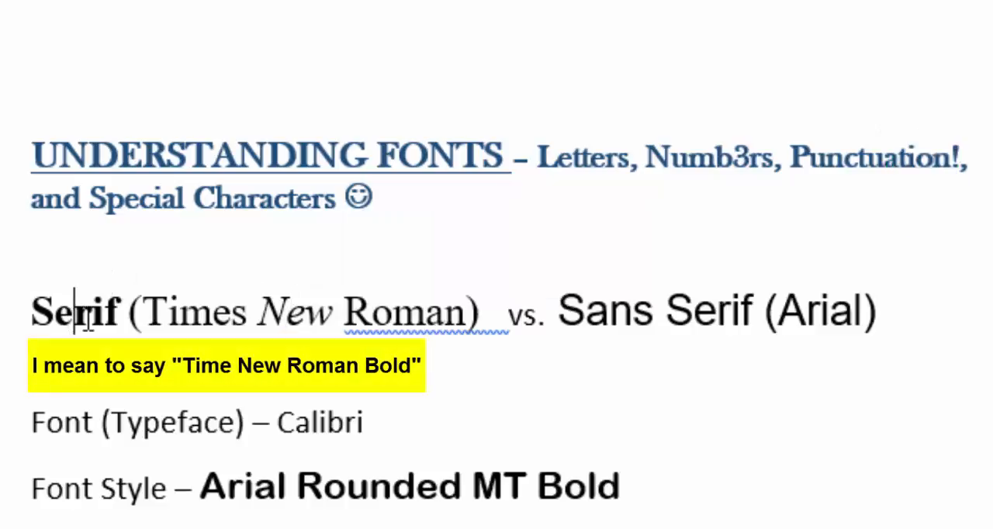
pyautogui.moveTo(31, 314); pyautogui.dragTo(120, 319)
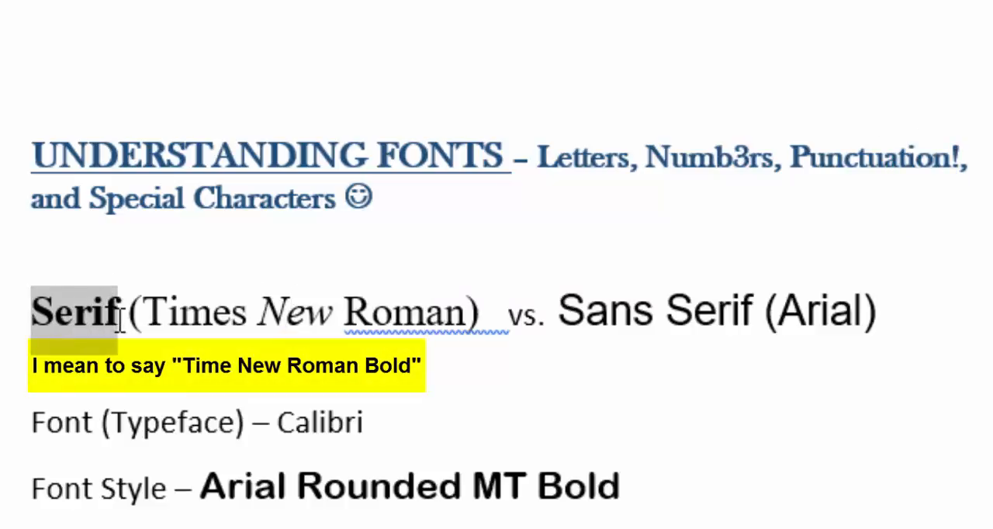
pyautogui.click(261, 322)
pyautogui.moveTo(261, 322); pyautogui.dragTo(336, 321)
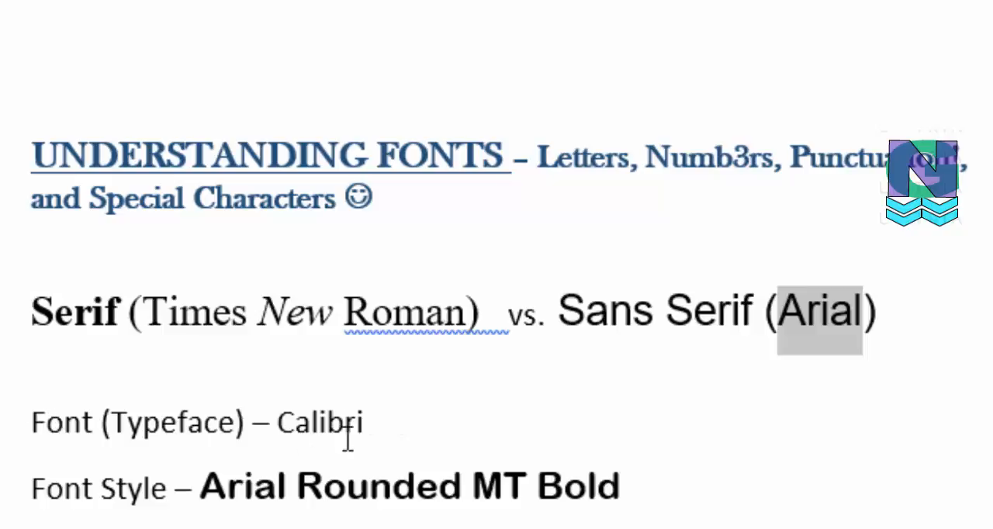
pyautogui.moveTo(279, 421); pyautogui.dragTo(367, 418)
pyautogui.moveTo(48, 500); pyautogui.dragTo(586, 492)
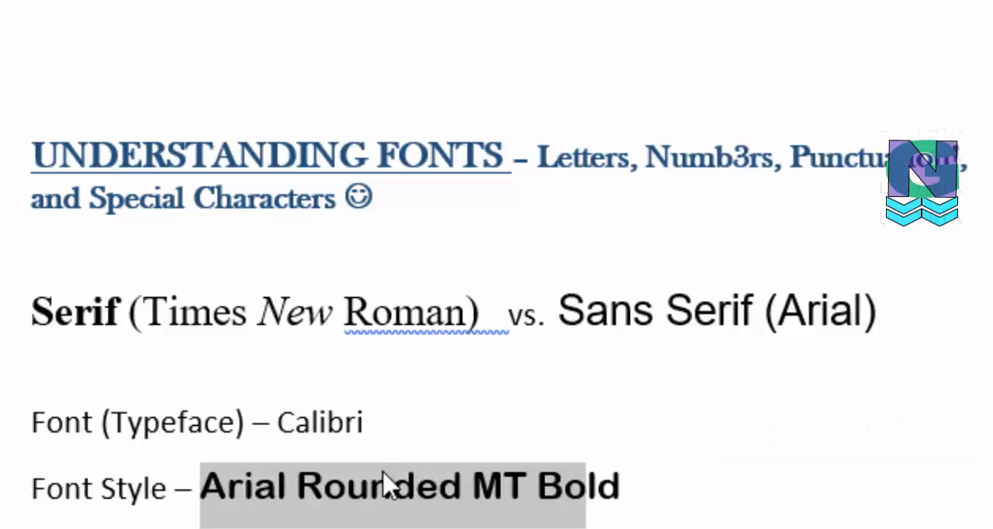
# - Browse the available fonts for the word "Rounded" in the Font Style line, and close the list without choosing one
pyautogui.click(336, 498)
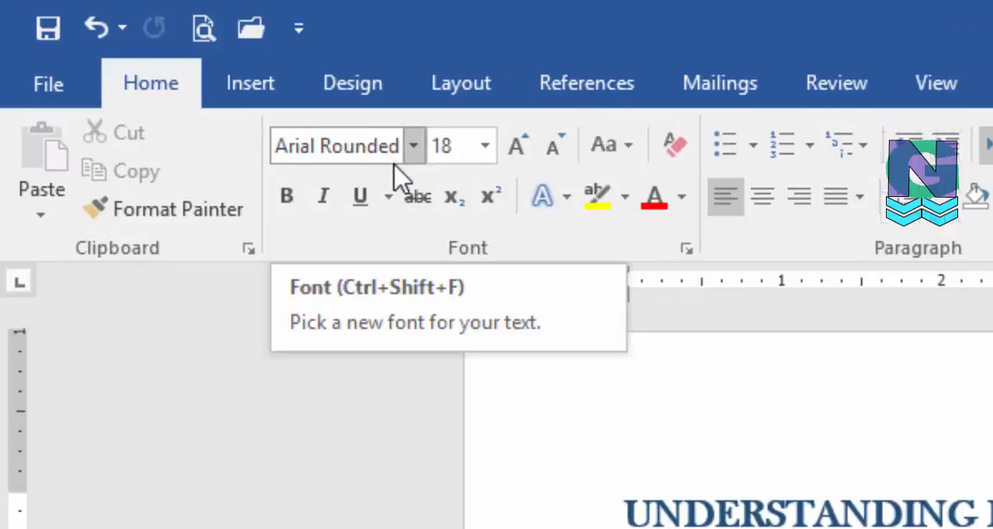
pyautogui.click(412, 147)
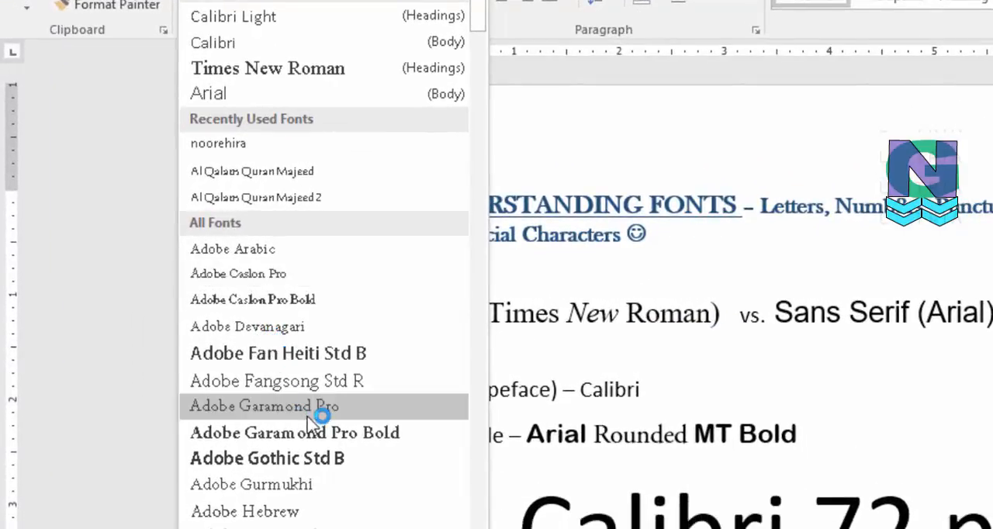
pyautogui.scroll(-5, 342, 384)
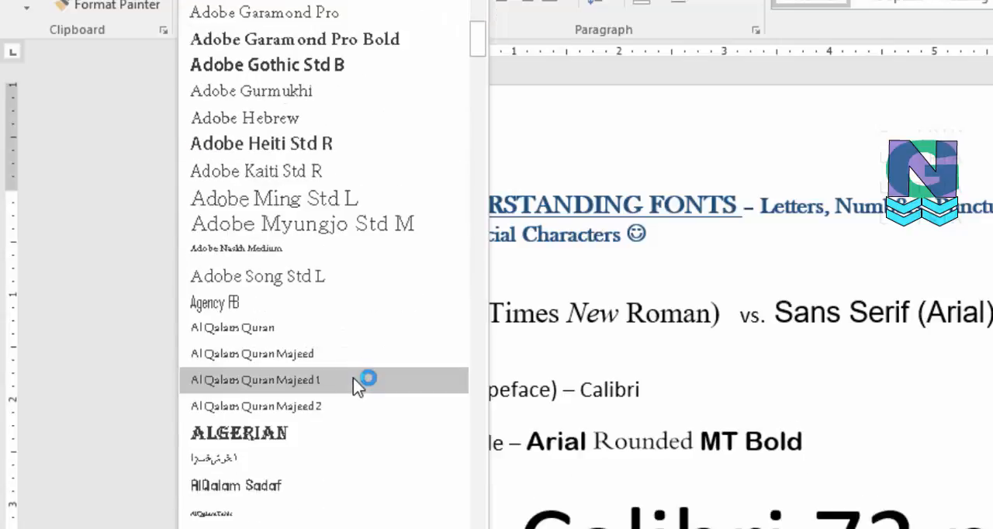
pyautogui.scroll(-5, 356, 386)
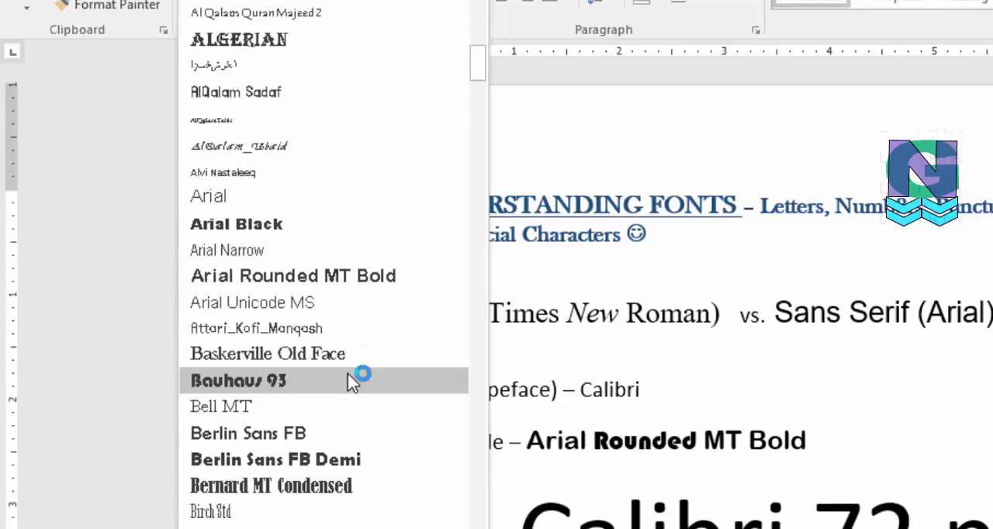
pyautogui.scroll(-1, 353, 384)
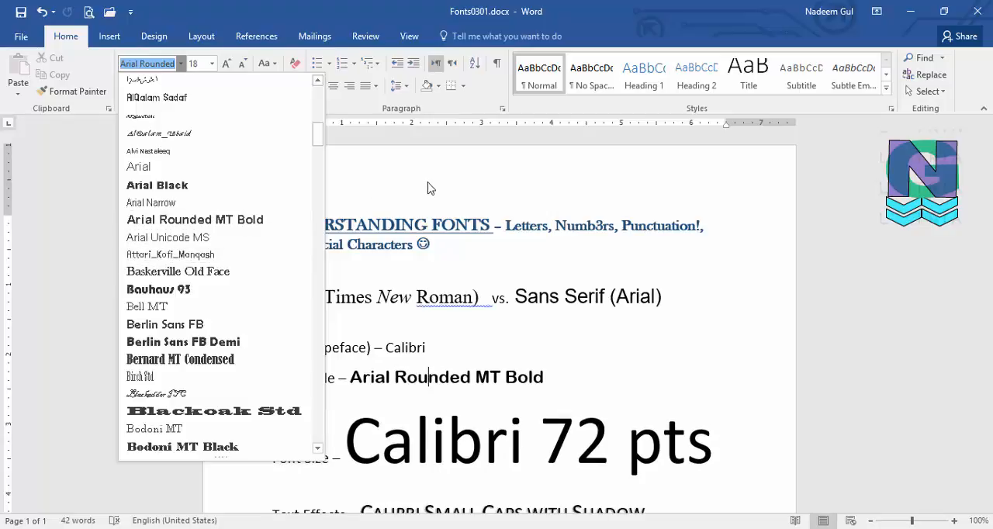
pyautogui.click(405, 193)
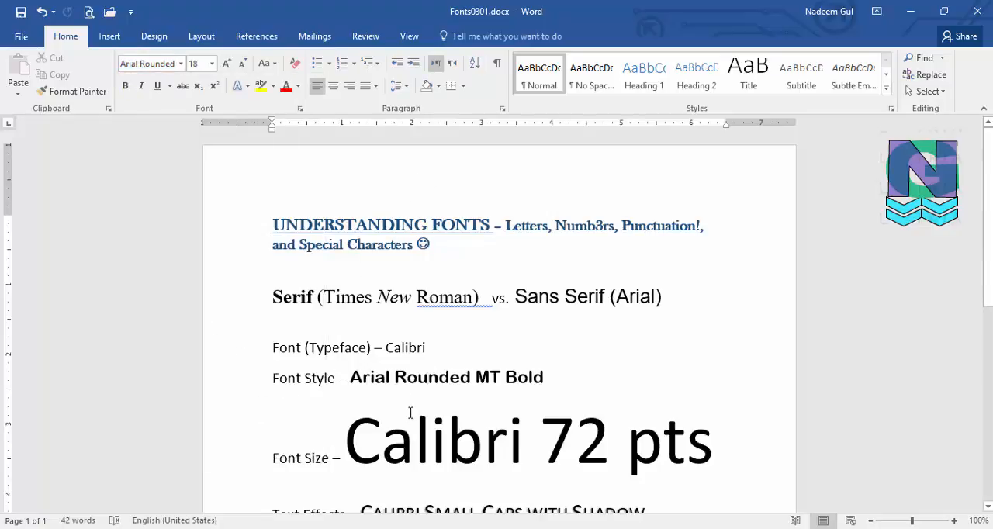
# - Highlight the "72" in the Font Size line and undo its accidental move within the line
pyautogui.scroll(-1, 411, 412)
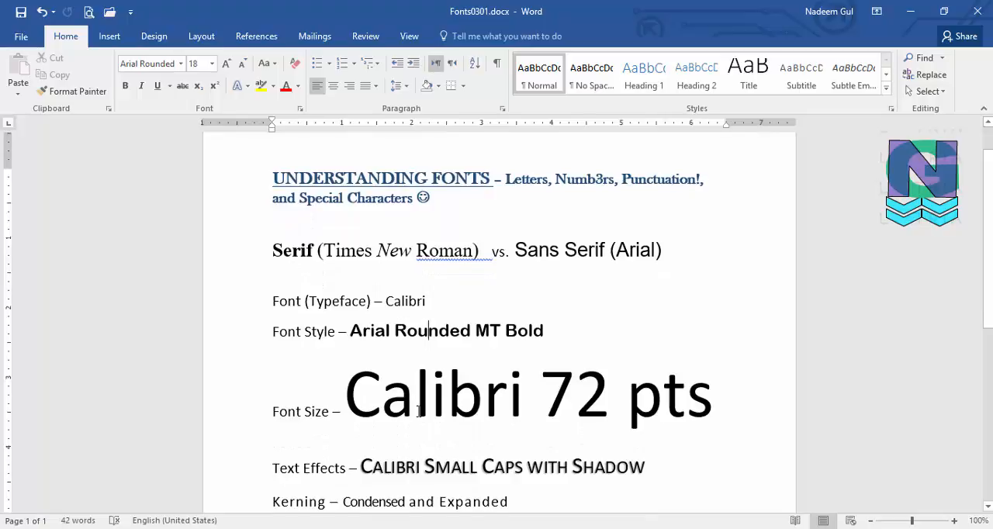
pyautogui.scroll(-1, 419, 412)
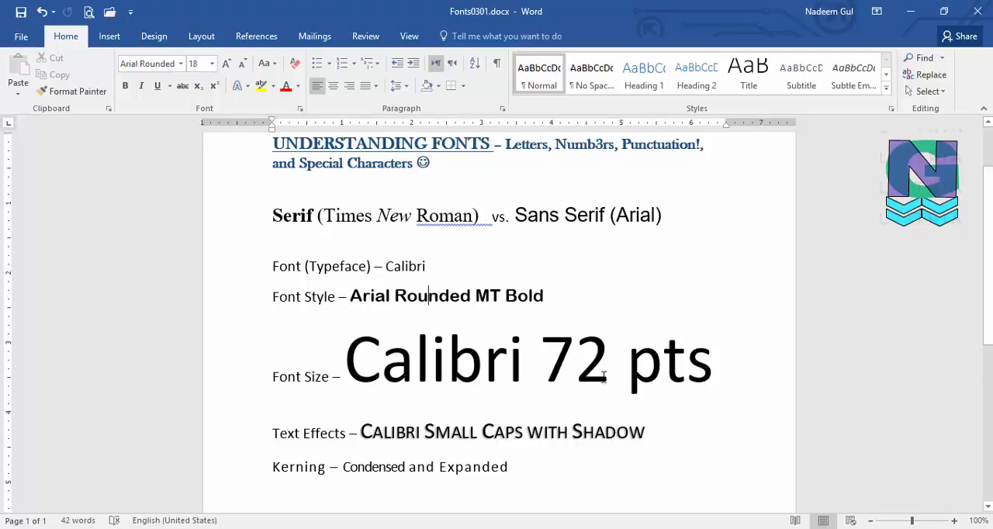
pyautogui.moveTo(554, 365); pyautogui.dragTo(625, 376)
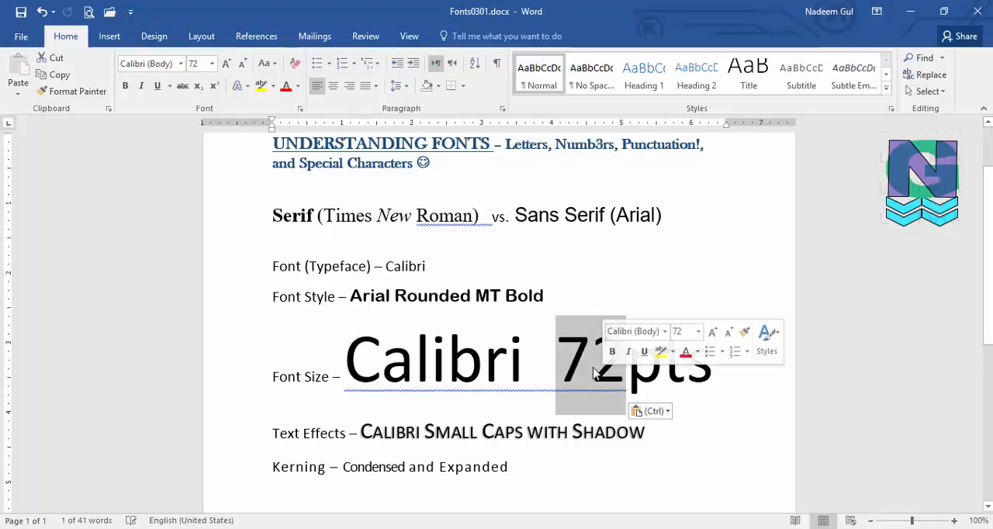
pyautogui.click(591, 372)
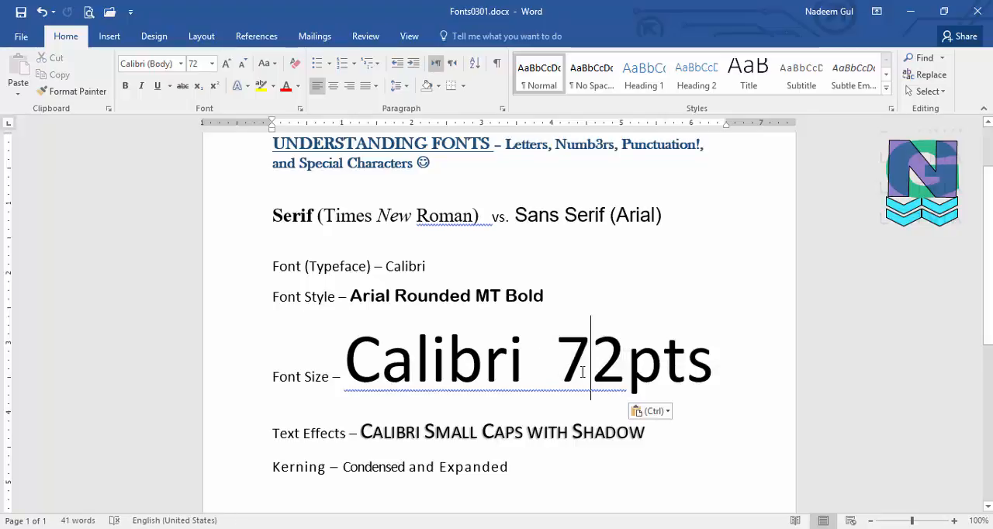
pyautogui.hotkey('ctrl', 'z')
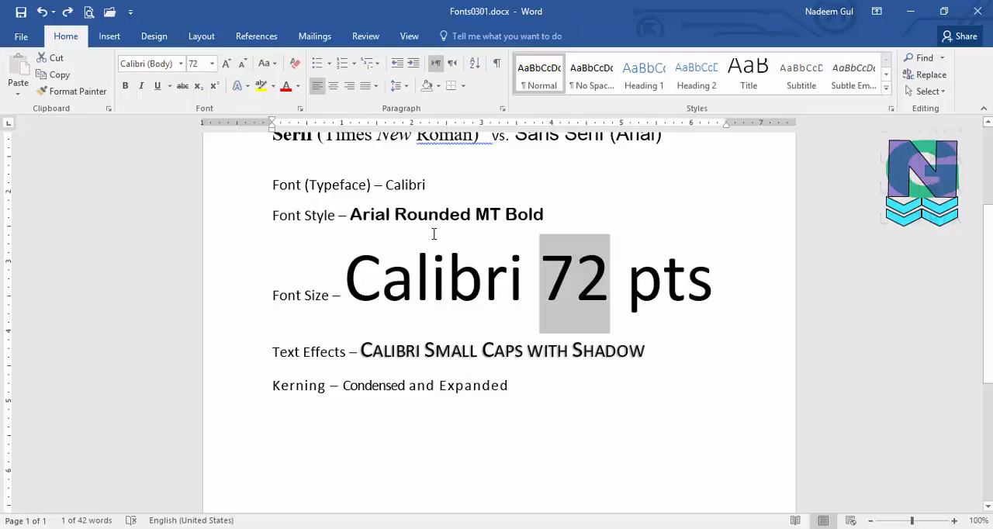
# - Open the Font dialog for the "Calibri Small Caps with Shadow" sample and move it clear of the document text
pyautogui.click(470, 357)
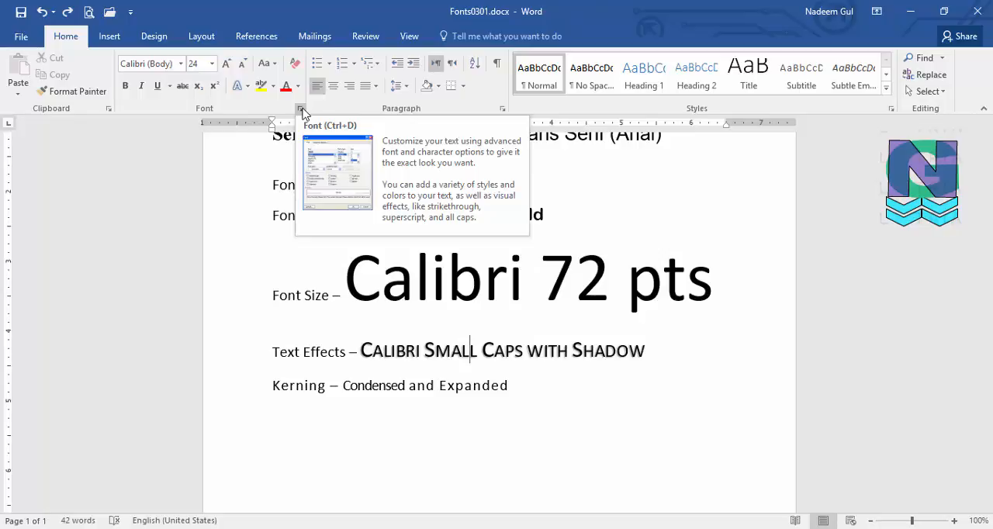
pyautogui.hotkey('ctrl', 'd')
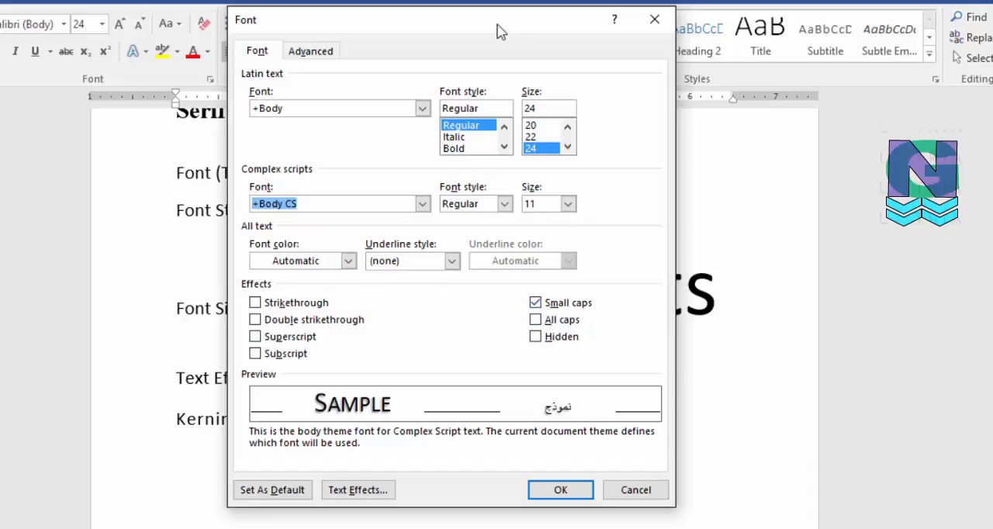
pyautogui.moveTo(493, 27); pyautogui.dragTo(823, 24)
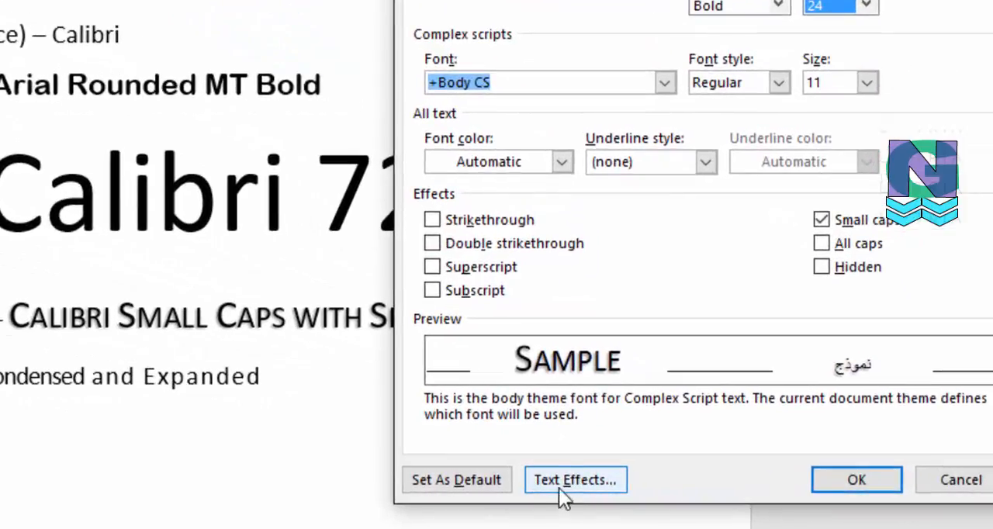
# - Examine the shadow, glow and reflection settings among the sample's text effects, and close both formatting dialogs
pyautogui.click(564, 480)
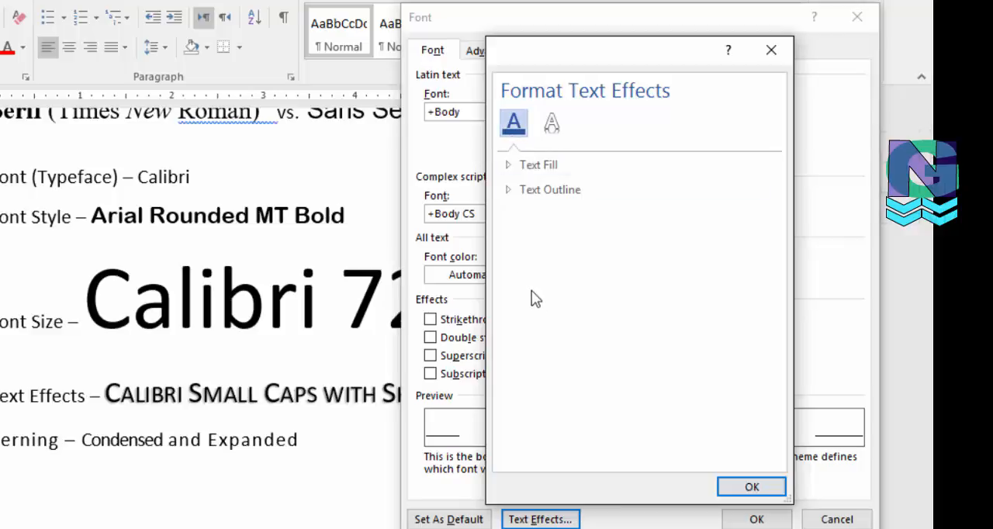
pyautogui.click(557, 129)
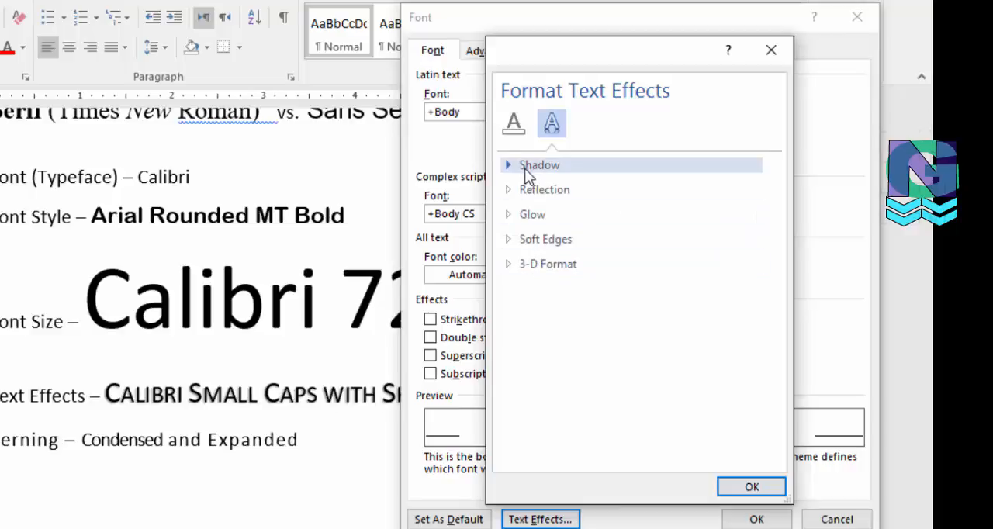
pyautogui.click(517, 169)
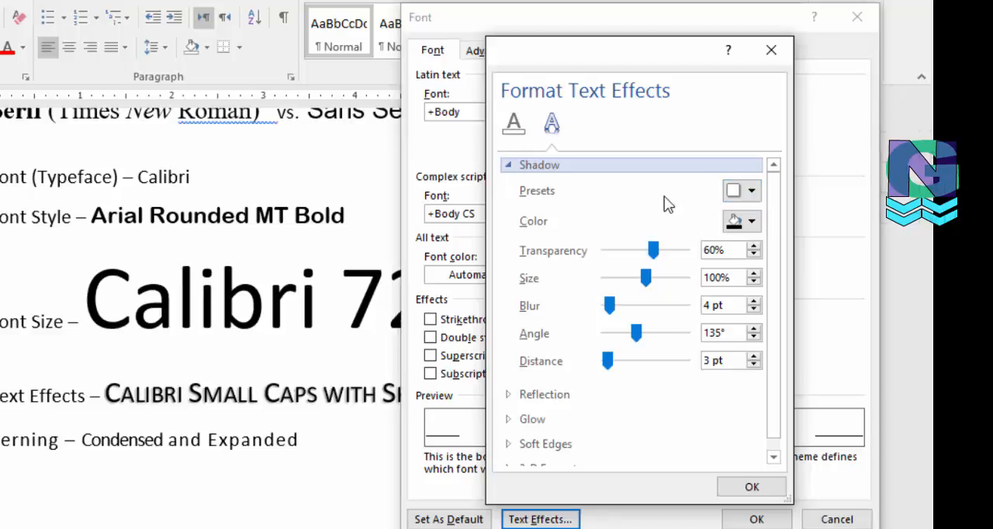
pyautogui.click(516, 169)
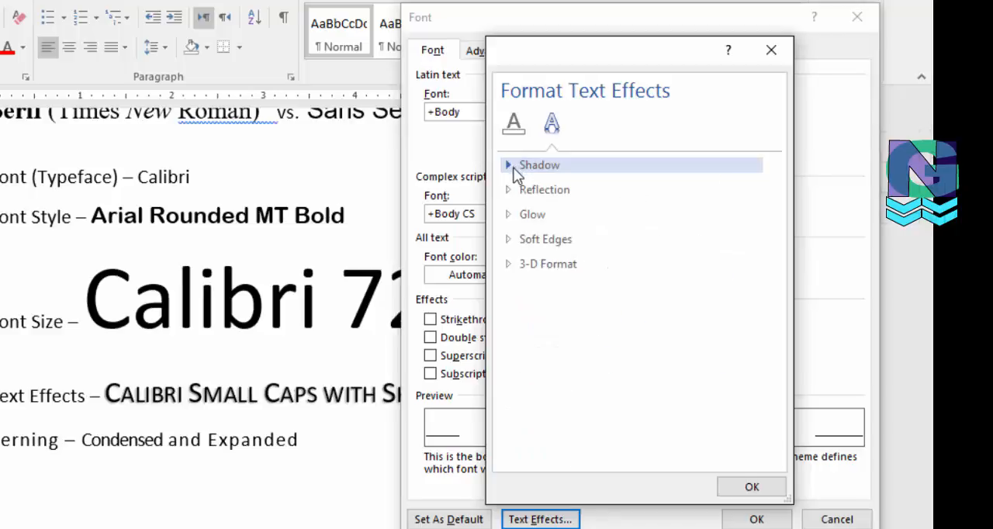
pyautogui.click(512, 215)
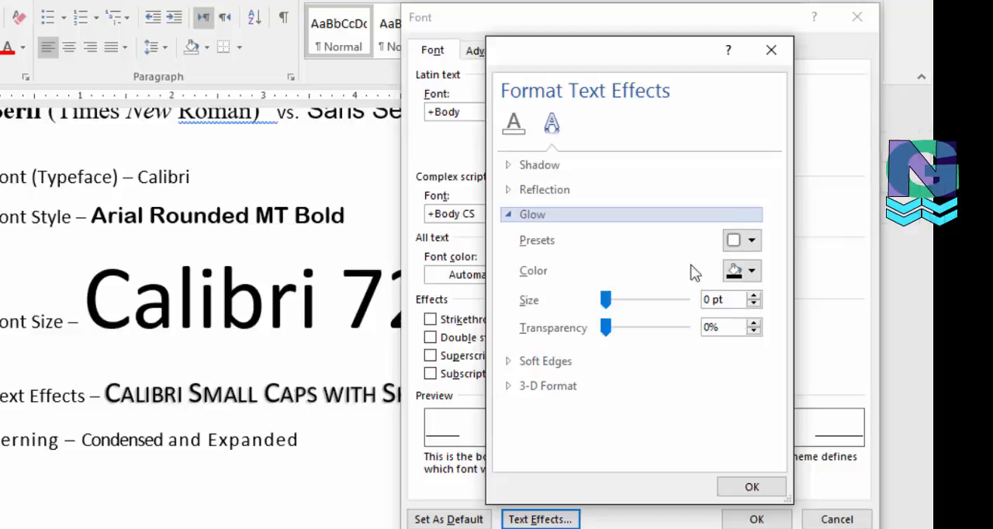
pyautogui.click(508, 215)
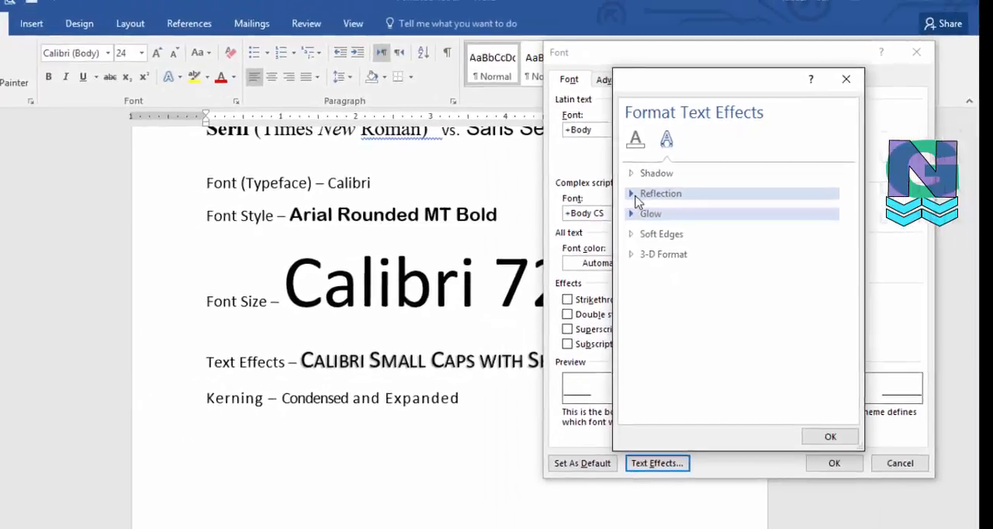
pyautogui.click(633, 194)
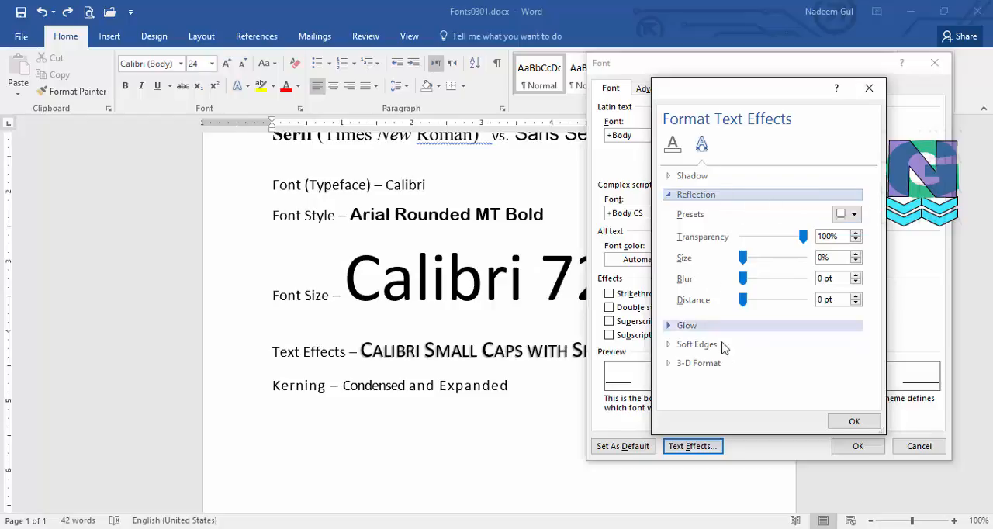
pyautogui.click(851, 422)
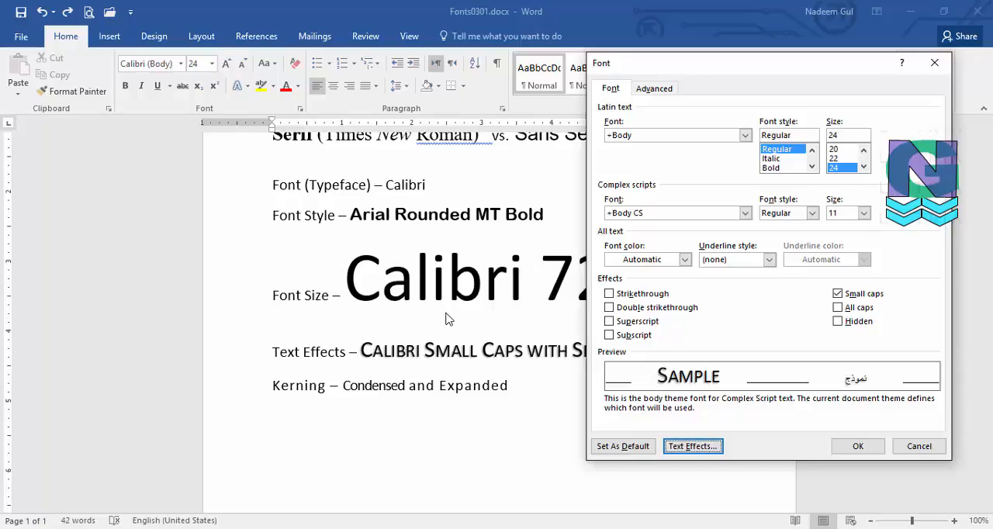
pyautogui.click(858, 446)
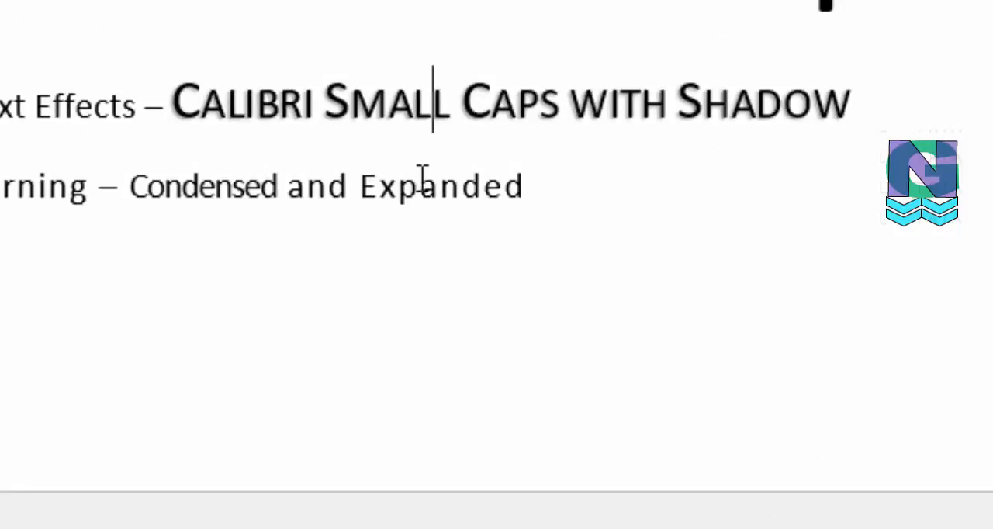
# - Highlight the word "Expanded" and then "Condensed" in the Kerning line to compare their letter spacing
pyautogui.click(231, 178)
pyautogui.moveTo(373, 193); pyautogui.dragTo(529, 201)
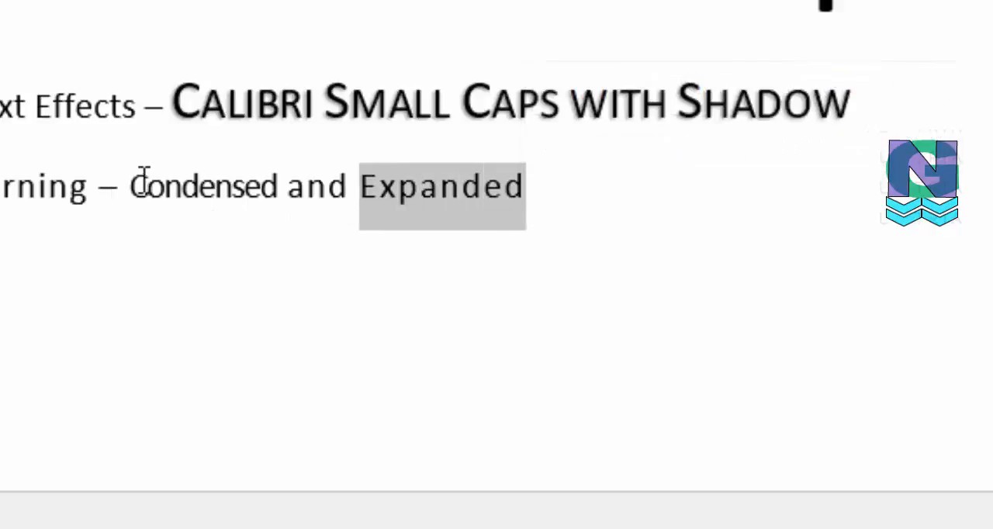
pyautogui.moveTo(130, 188); pyautogui.dragTo(278, 203)
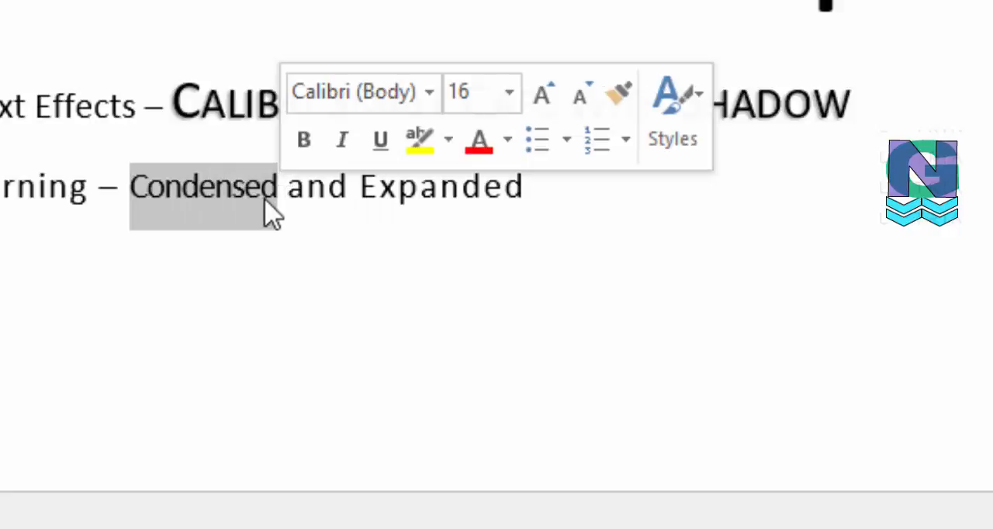
# - Open the advanced character spacing settings for the word "Condensed" and move the dialog clear of the Kerning line
pyautogui.click(199, 186)
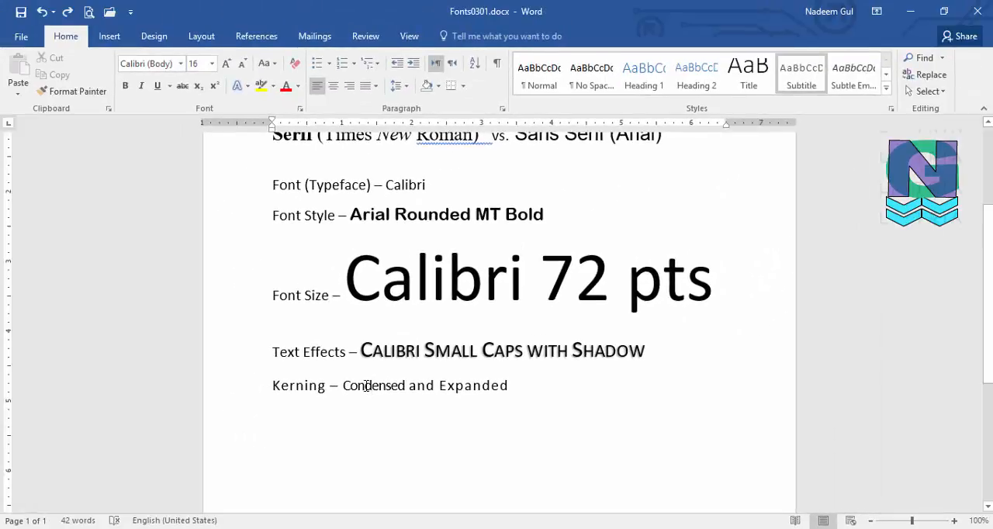
pyautogui.hotkey('ctrl', 'd')
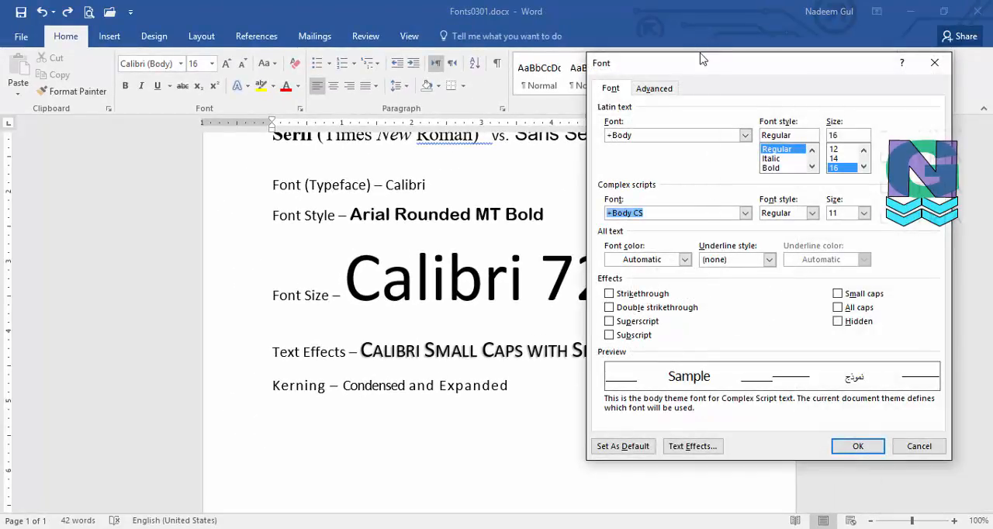
pyautogui.moveTo(700, 71); pyautogui.dragTo(469, 114)
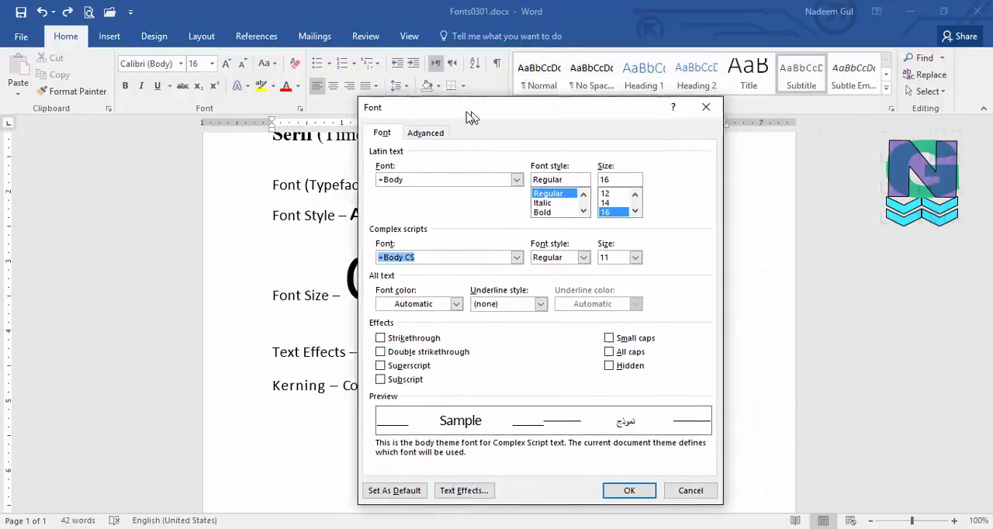
pyautogui.click(430, 134)
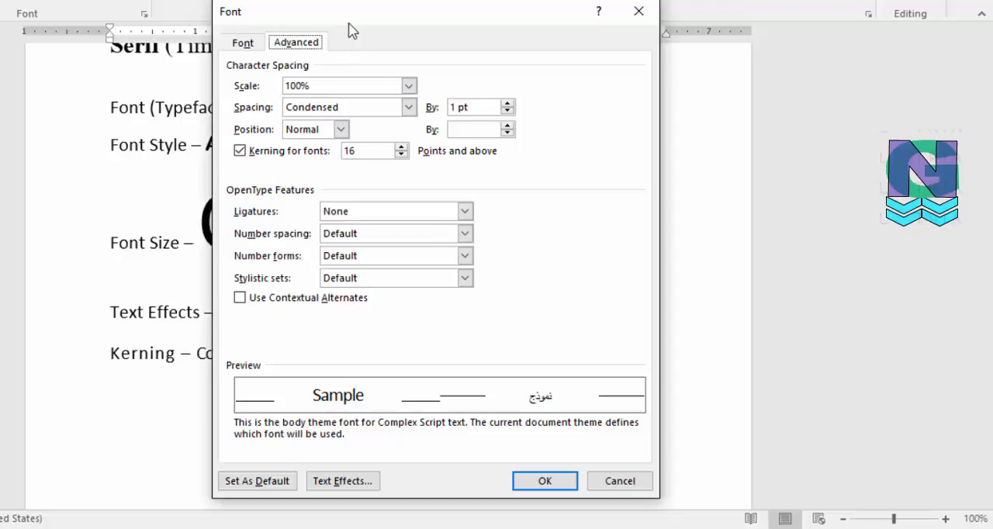
pyautogui.moveTo(350, 24); pyautogui.dragTo(582, 18)
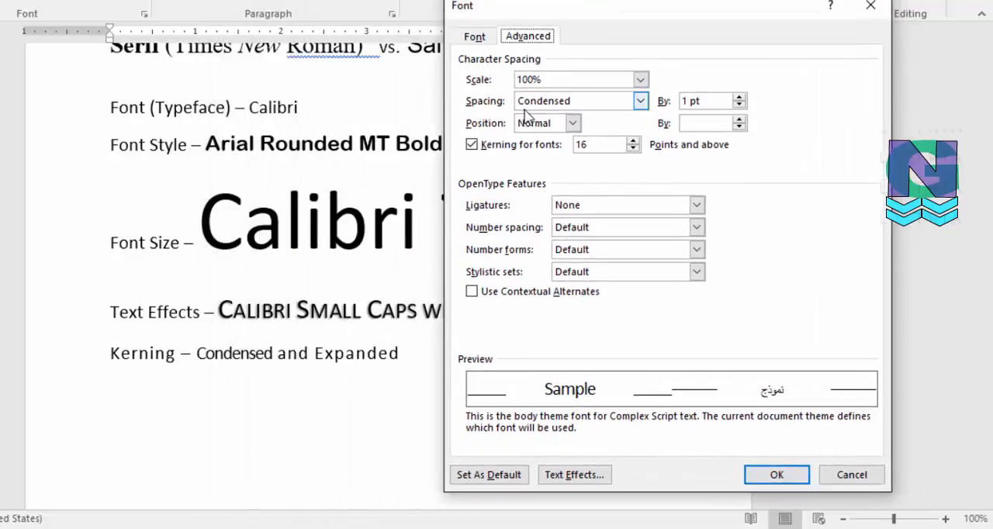
# - Set the character spacing of the word "Condensed" to Expanded by 2 pt and apply it
pyautogui.click(641, 101)
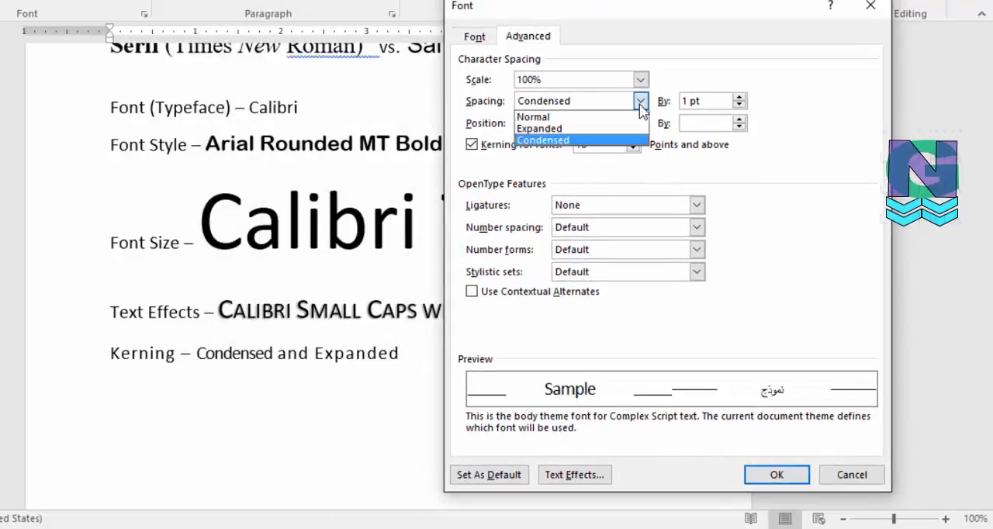
pyautogui.click(565, 129)
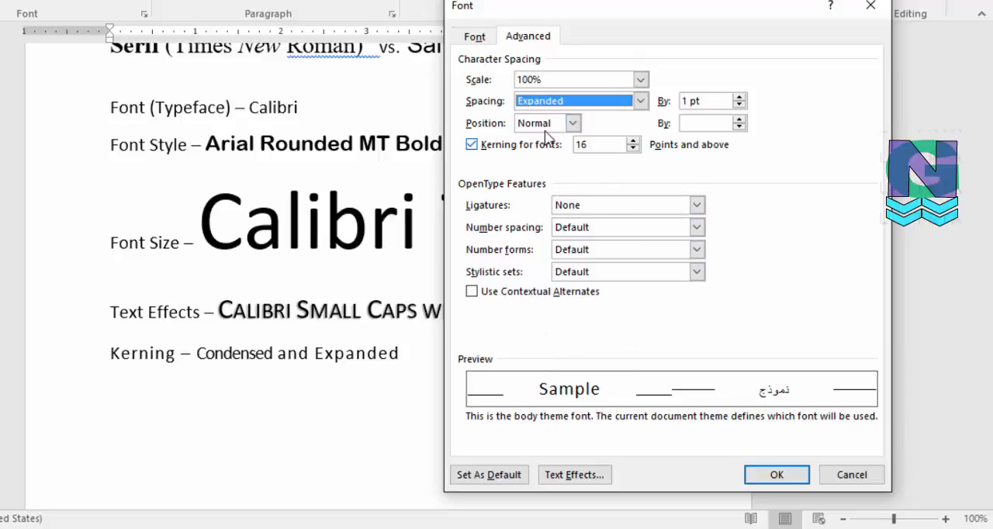
pyautogui.click(739, 97)
pyautogui.click(738, 97)
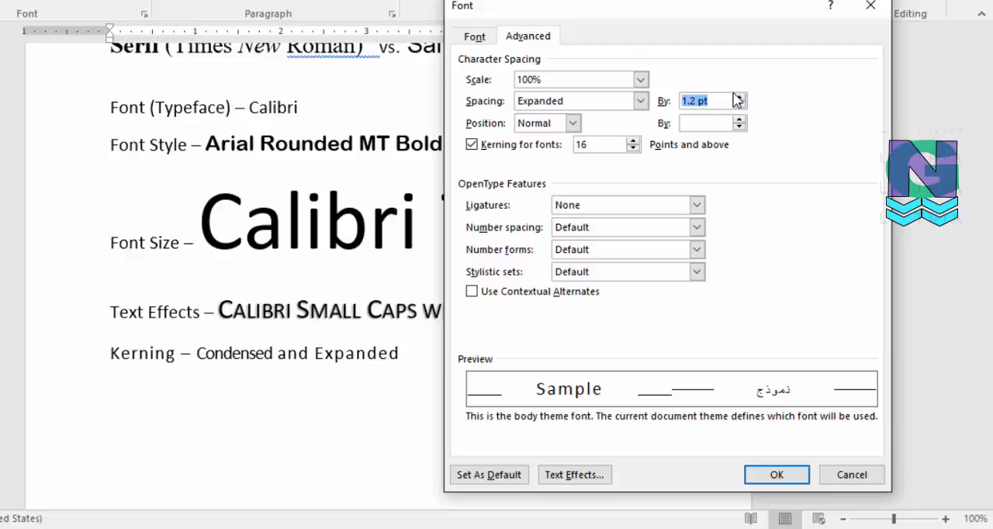
pyautogui.click(739, 97)
pyautogui.click(738, 97)
pyautogui.click(739, 97)
pyautogui.click(739, 97)
pyautogui.click(739, 105)
pyautogui.click(739, 105)
pyautogui.click(738, 105)
pyautogui.write('2')
pyautogui.click(777, 474)
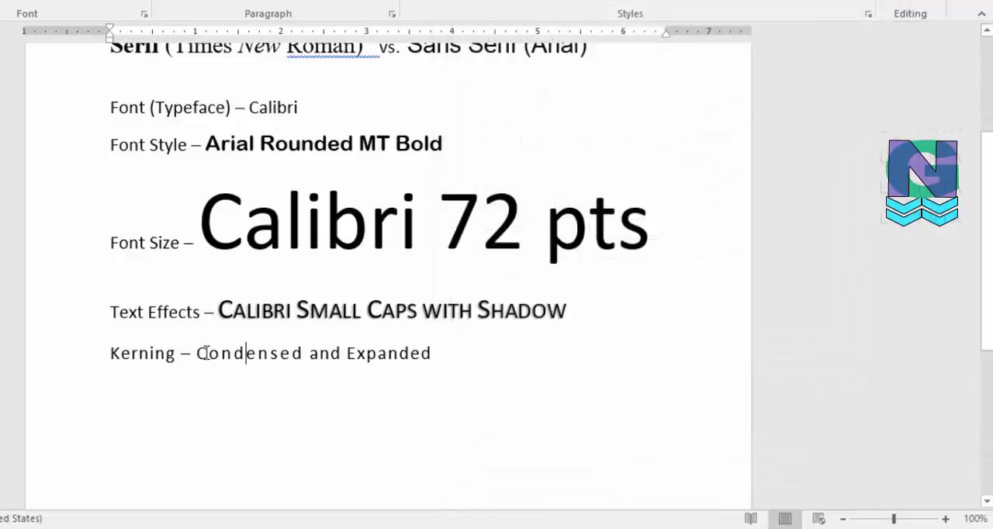